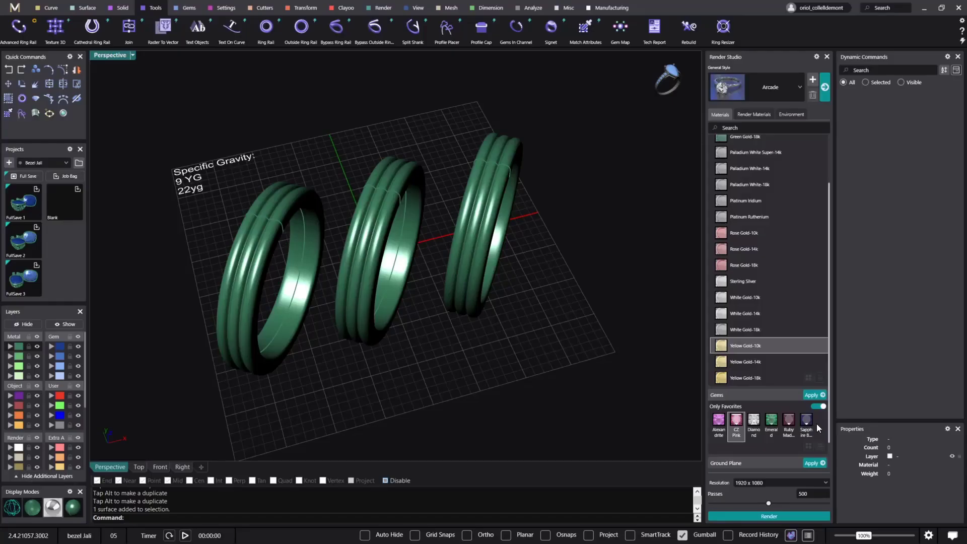
mouse_move(437, 330)
right_mouse_down()
mouse_move(422, 329)
mouse_move(436, 329)
mouse_move(430, 323)
right_mouse_up()
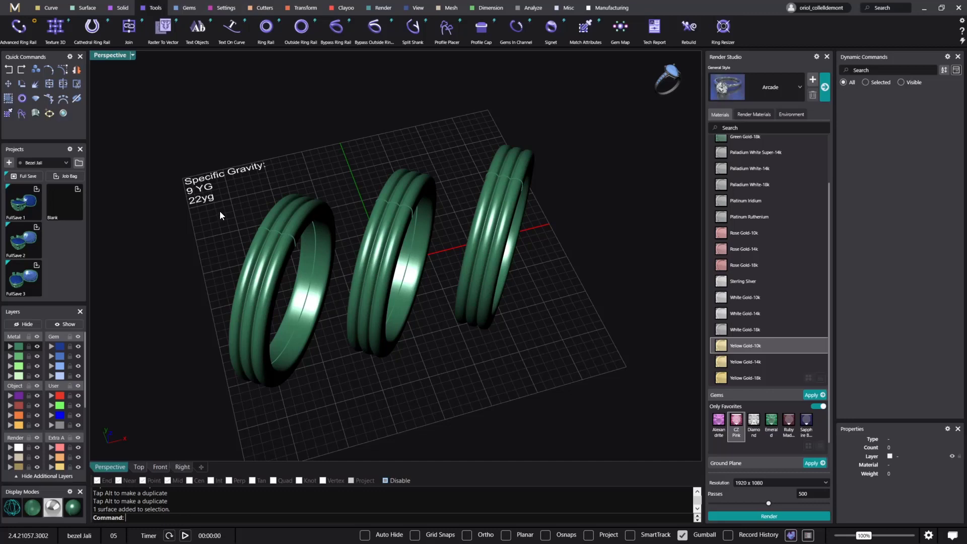
right_click_drag(220, 212, 267, 214)
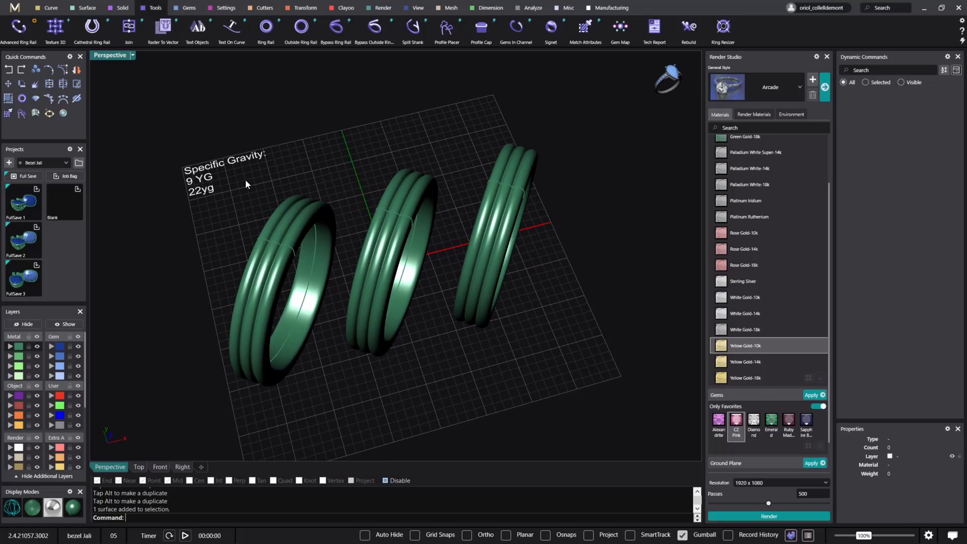
right_click_drag(444, 267, 416, 259, "shift")
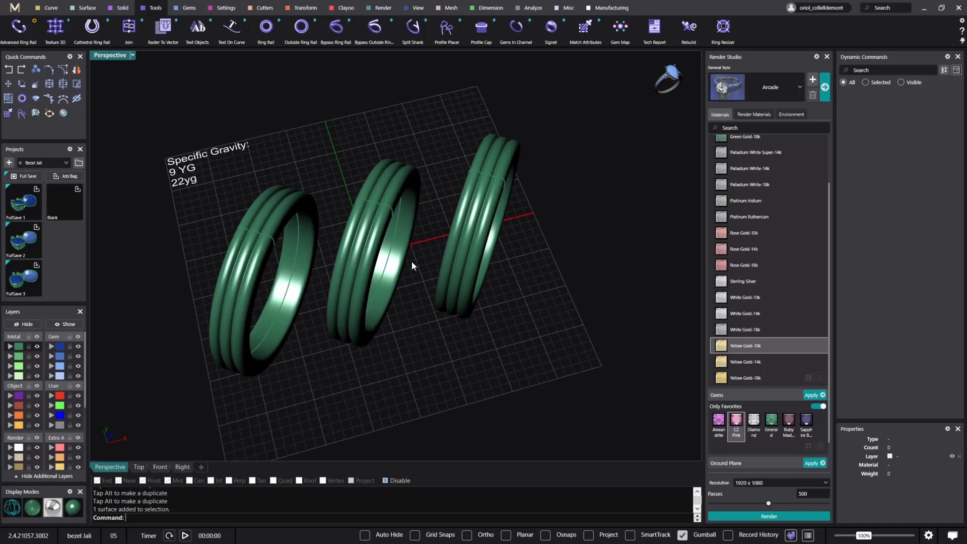
right_click_drag(437, 297, 383, 310)
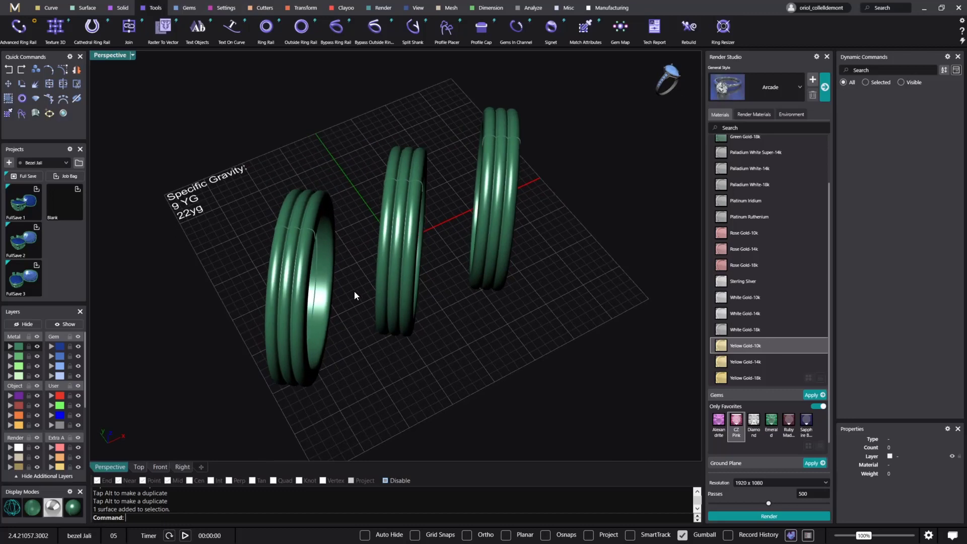
right_click_drag(489, 278, 429, 329)
- Apply the Yellow Gold-10k metal material to the first ring band, nearest the Specific Gravity text
left_click(322, 307)
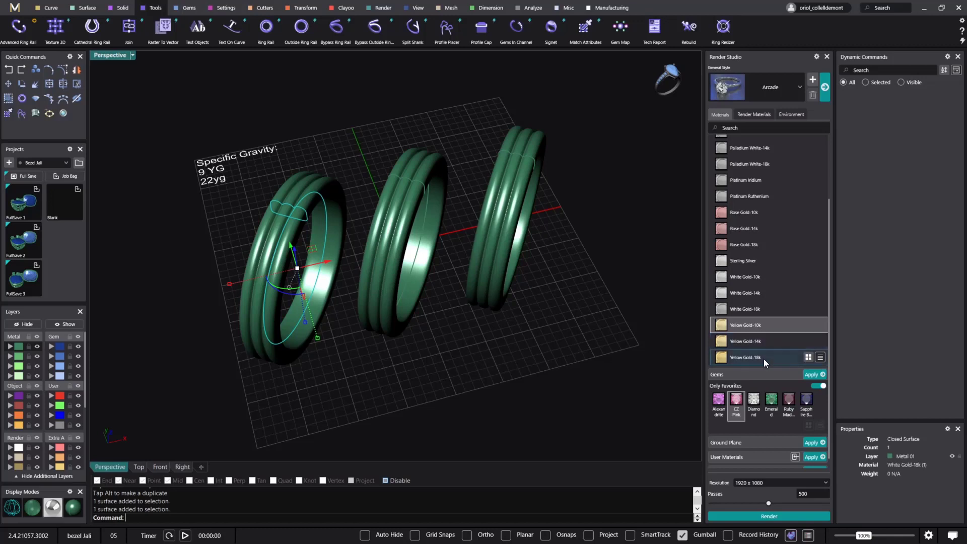
left_click(768, 327)
scroll(800, 265, "up", 2)
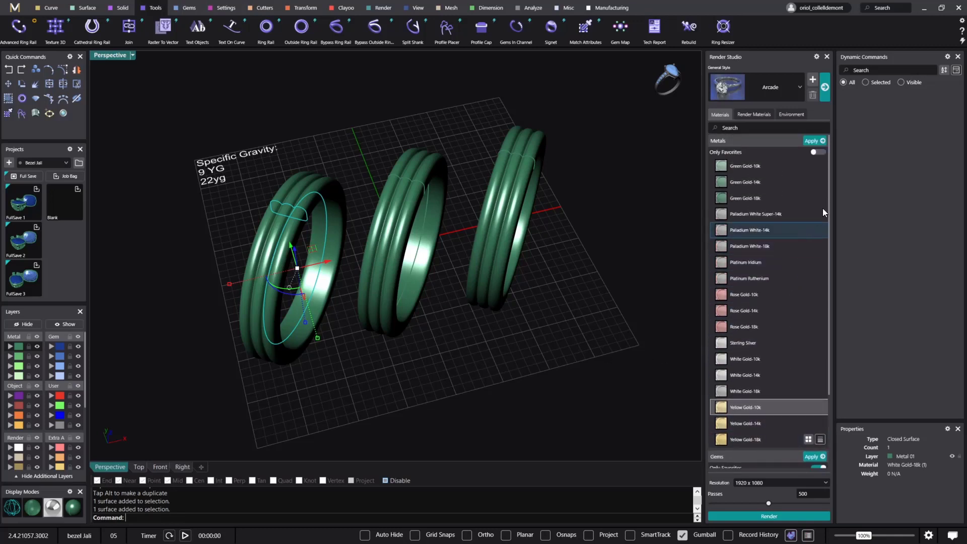
left_click(821, 143)
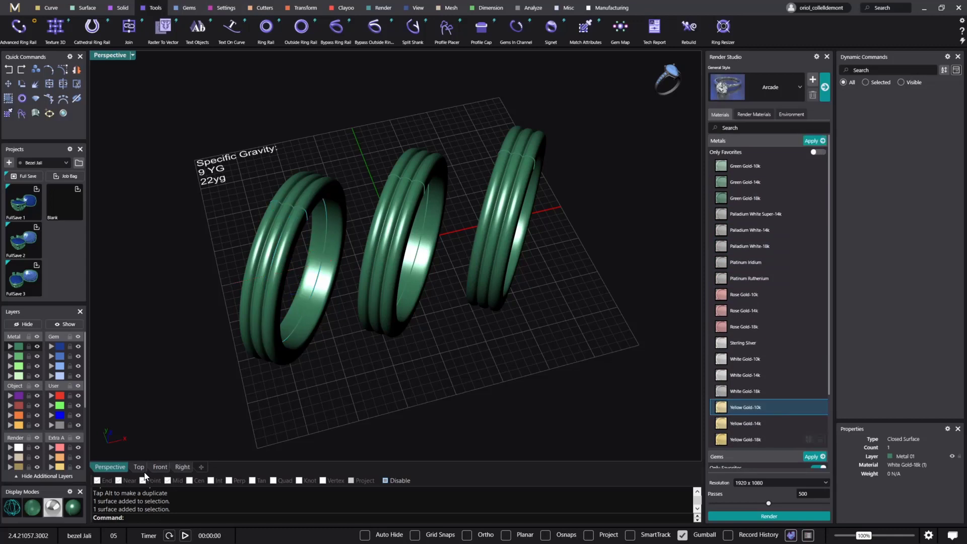
- Apply the Yellow Gold-14k metal material to the middle ring band
left_click(396, 244)
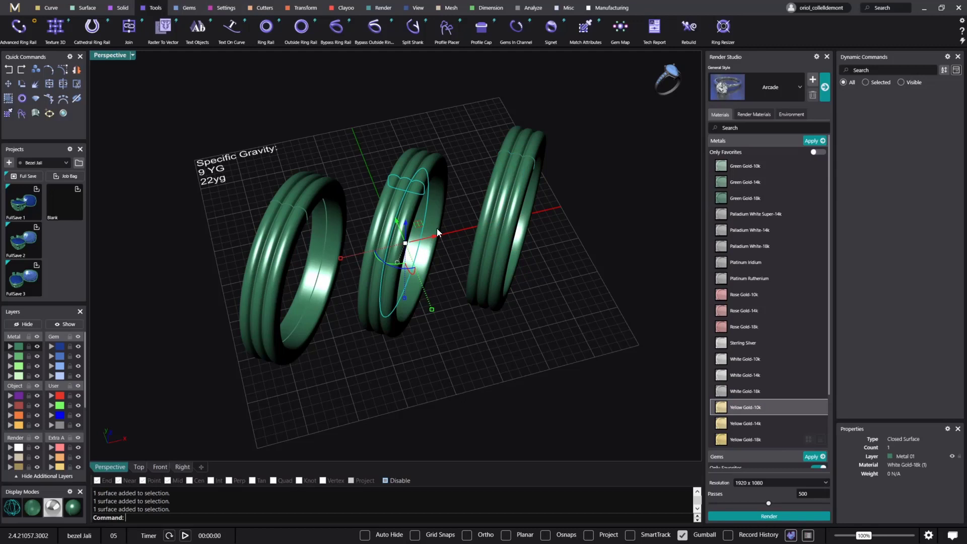
left_click(494, 206)
left_click(404, 235)
left_click(745, 425)
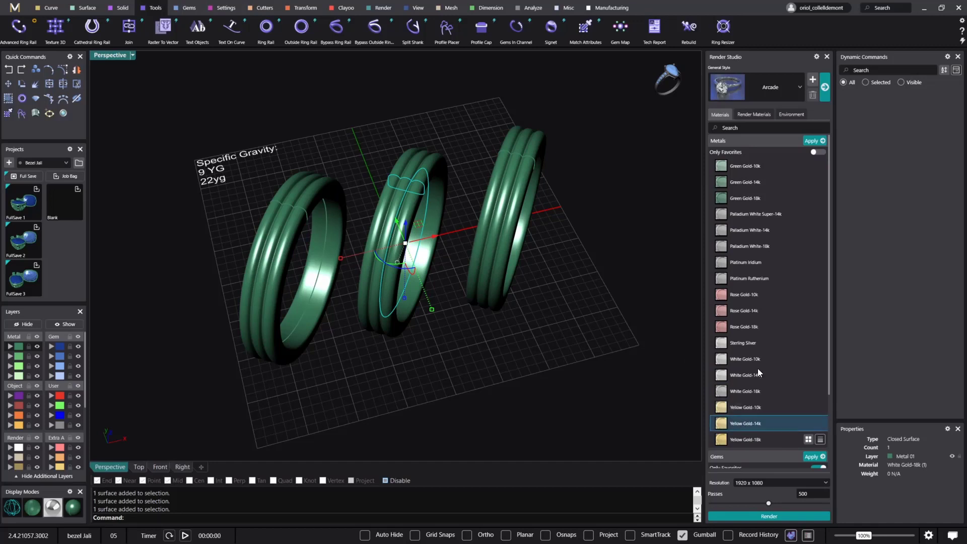
left_click(814, 141)
- Apply the Yellow Gold-18k metal material to the third ring band, farthest from the Specific Gravity text
left_click(499, 265)
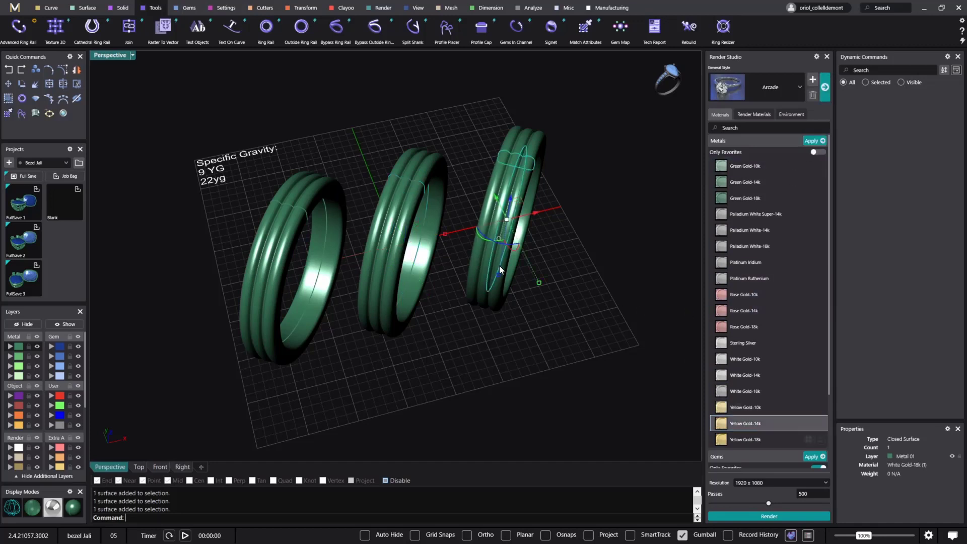
left_click(744, 439)
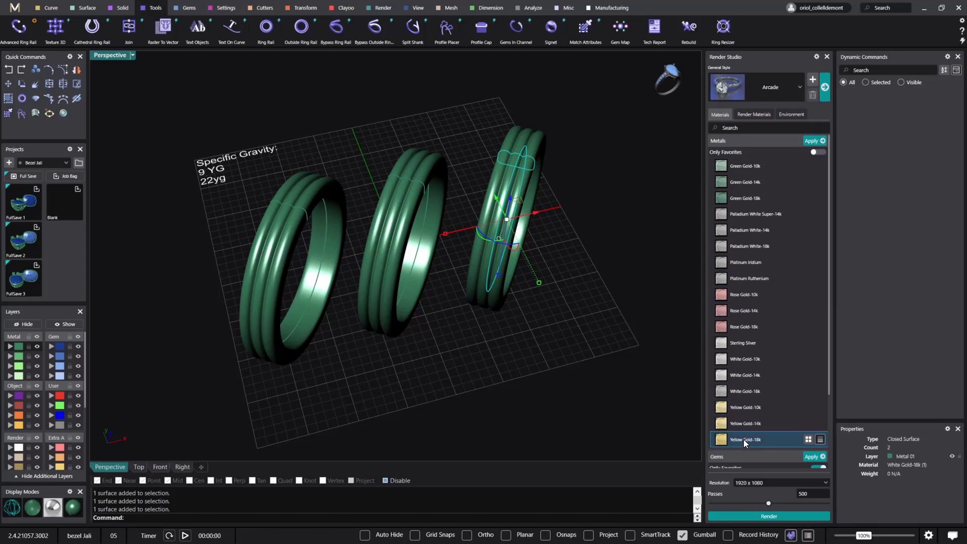
left_click(813, 142)
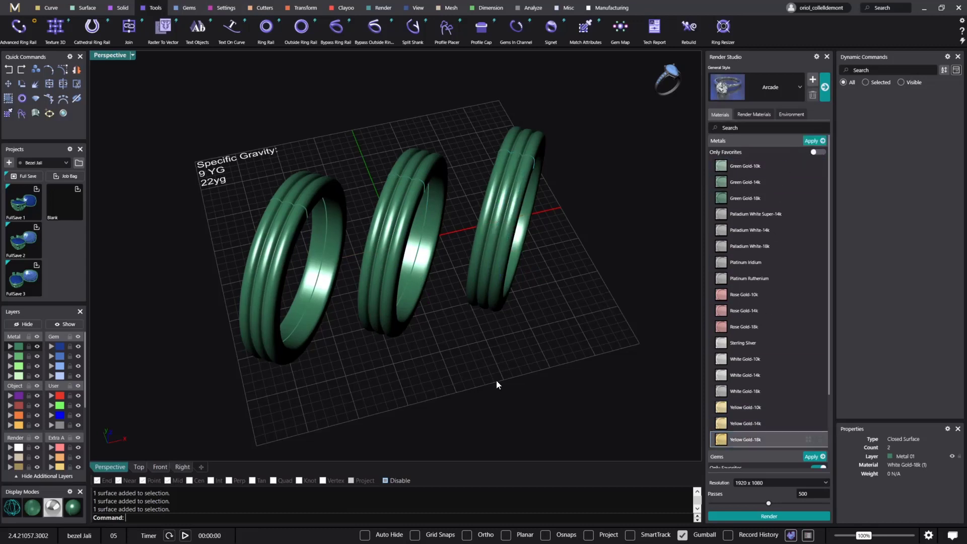
- Preview the gold materials on the three bands in a rendered display, then return to the green shaded display
left_click(53, 508)
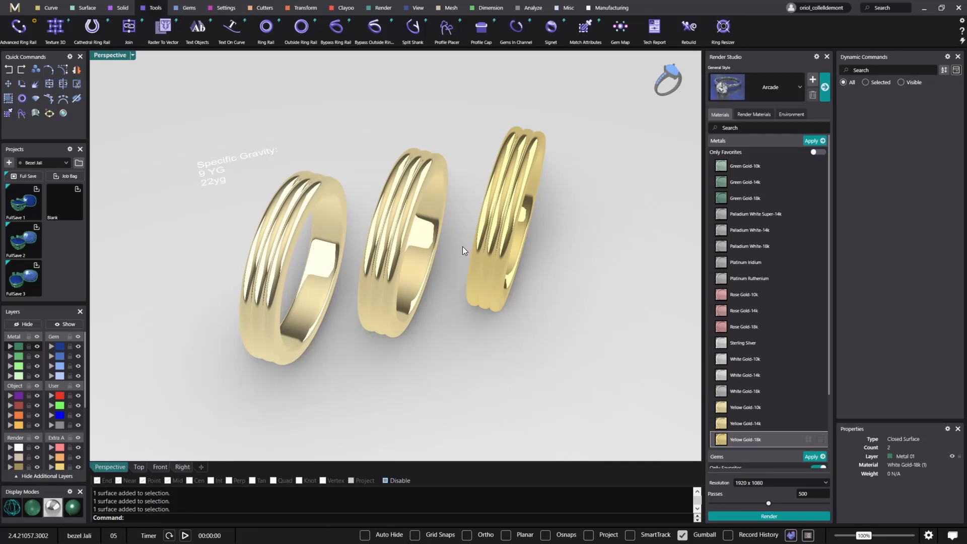
right_click_drag(463, 246, 504, 282)
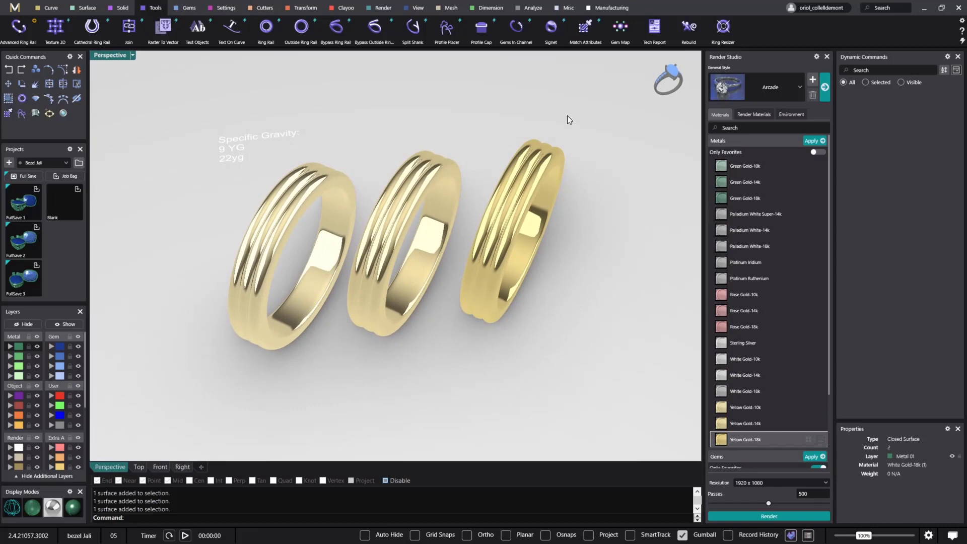
left_click(653, 30)
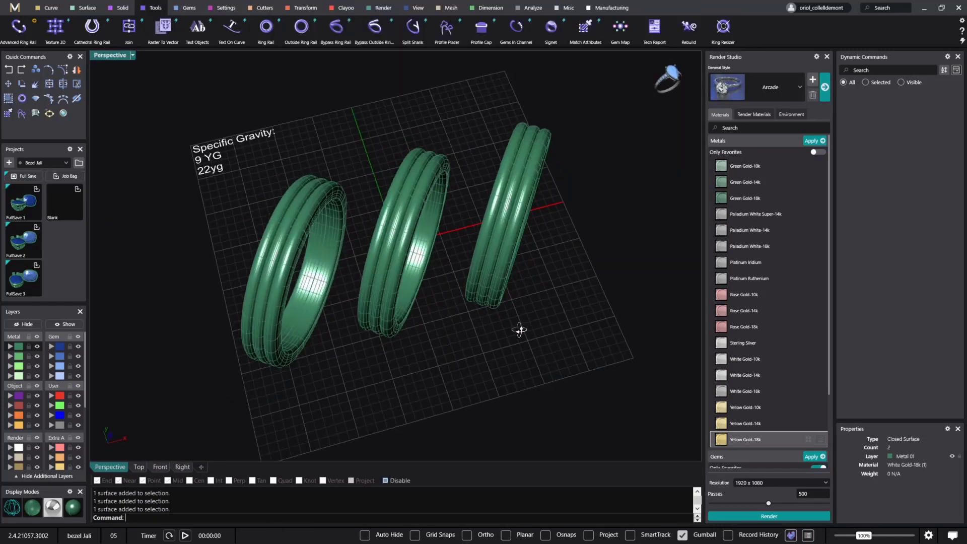
right_click_drag(520, 330, 464, 300)
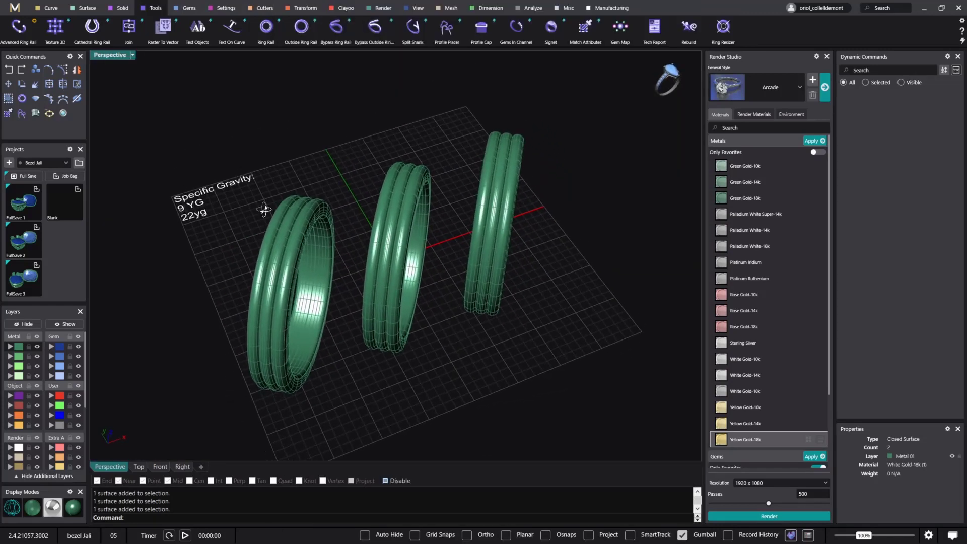
right_click_drag(264, 210, 247, 197)
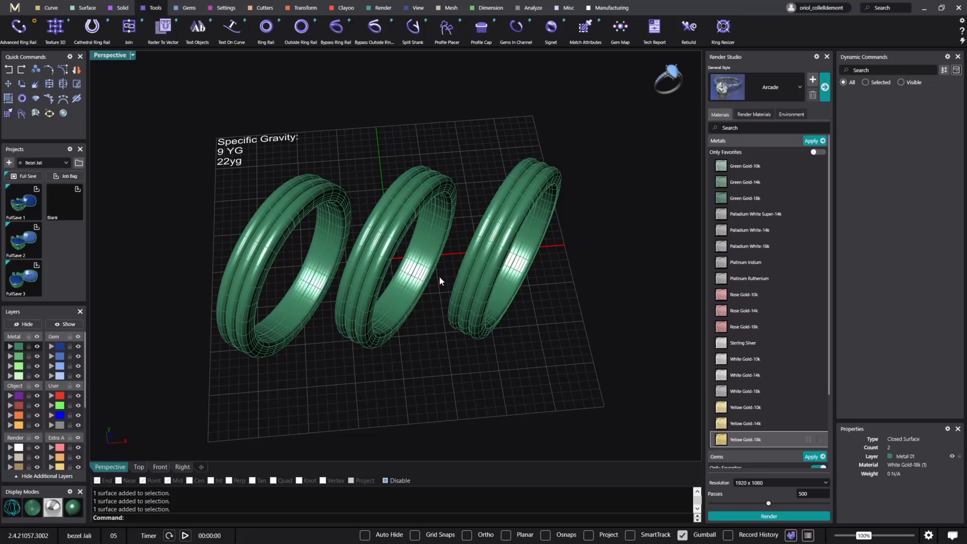
right_click_drag(439, 276, 449, 266)
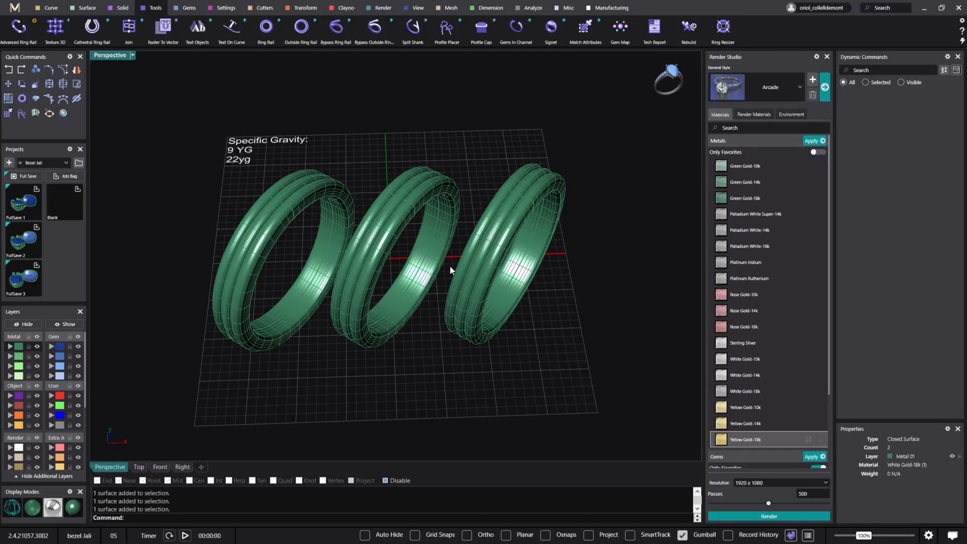
- Show only the document's render materials that are in use, arranged as a list with full names
left_click(751, 114)
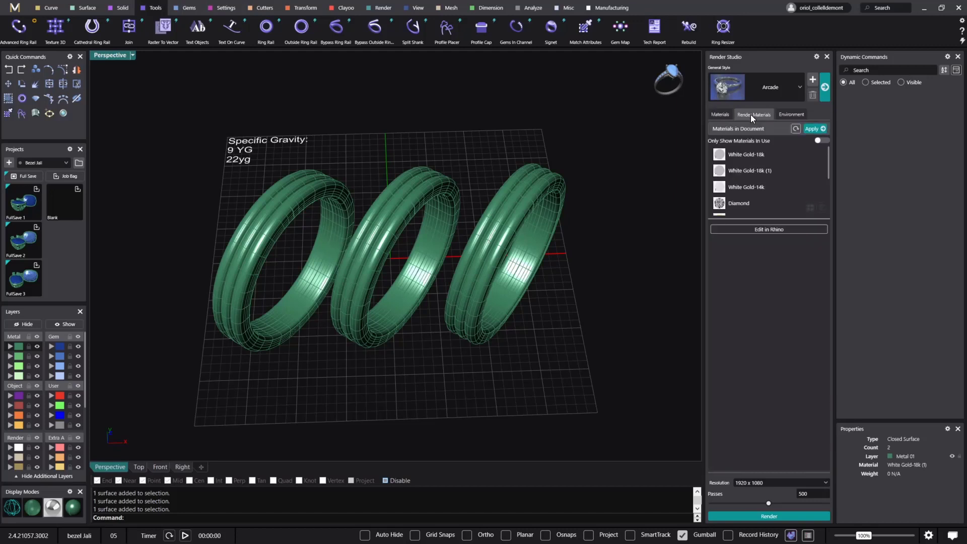
left_click(810, 207)
left_click(820, 142)
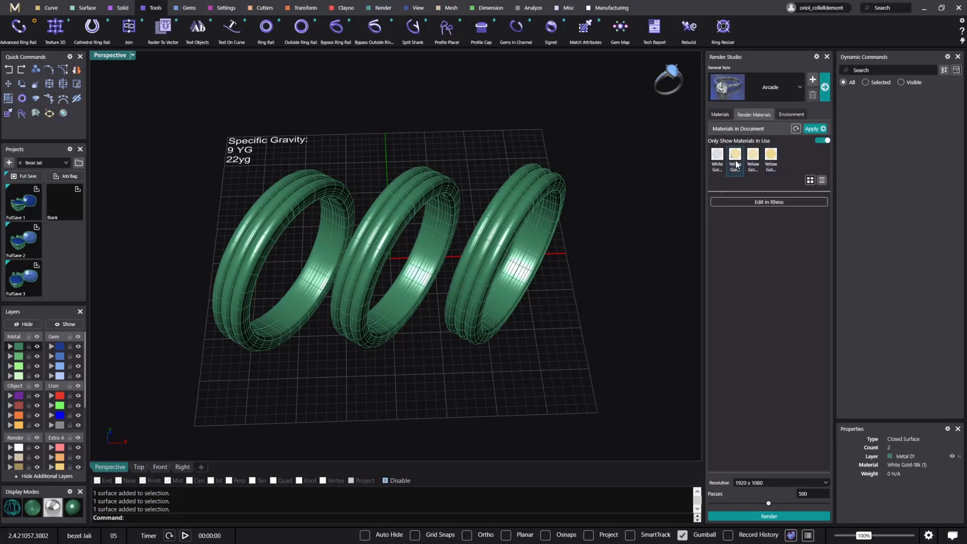
left_click(819, 181)
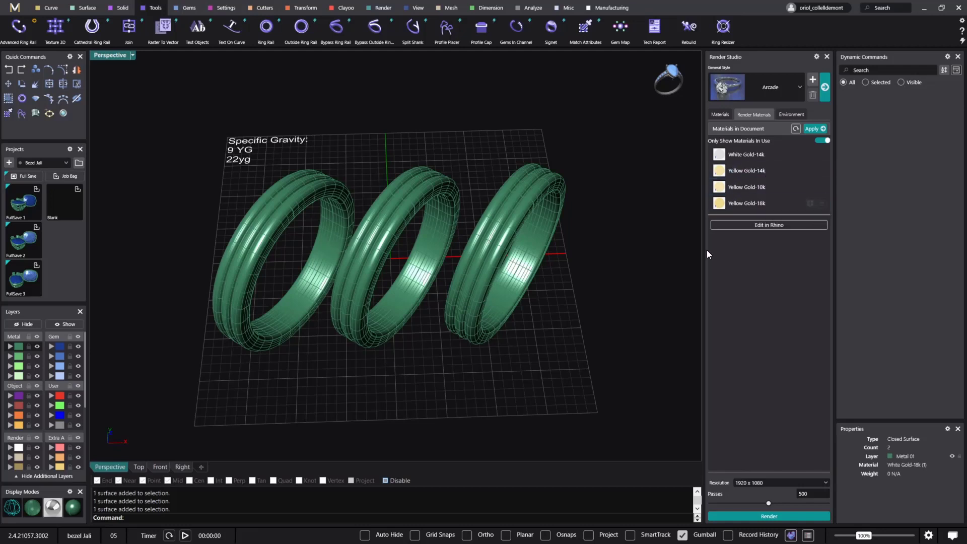
- Unlock the specific gravity of the middle band's Yellow Gold-14k render material and set it to 11.1
left_click(300, 206)
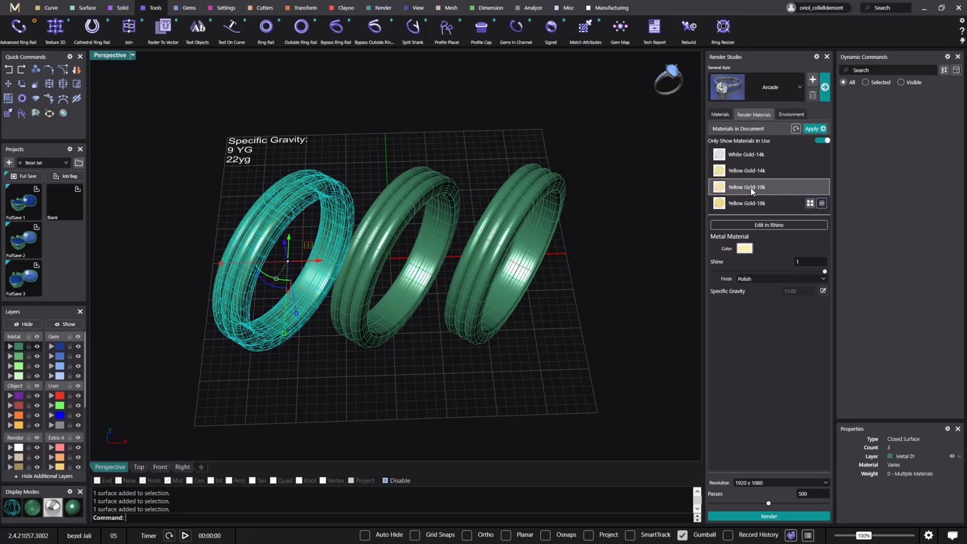
left_click(397, 223)
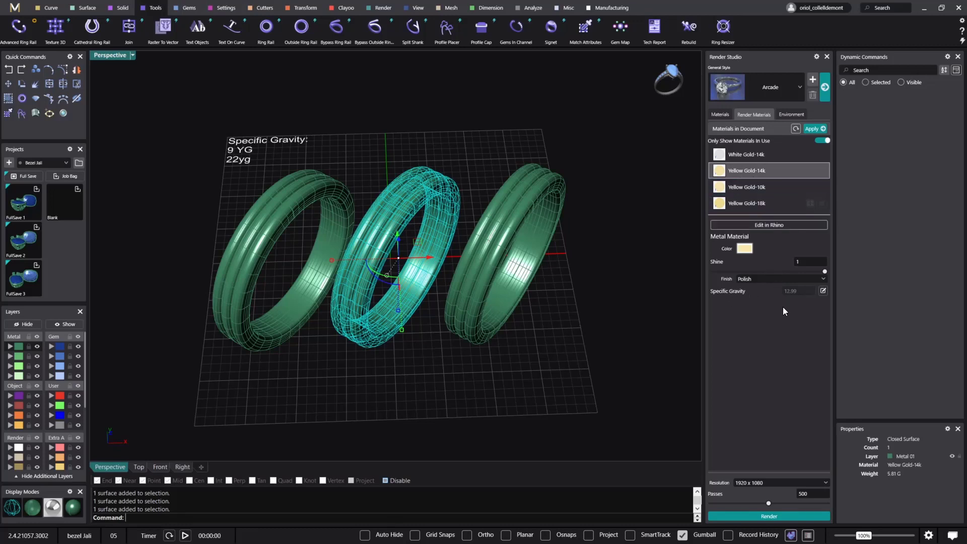
left_click(823, 291)
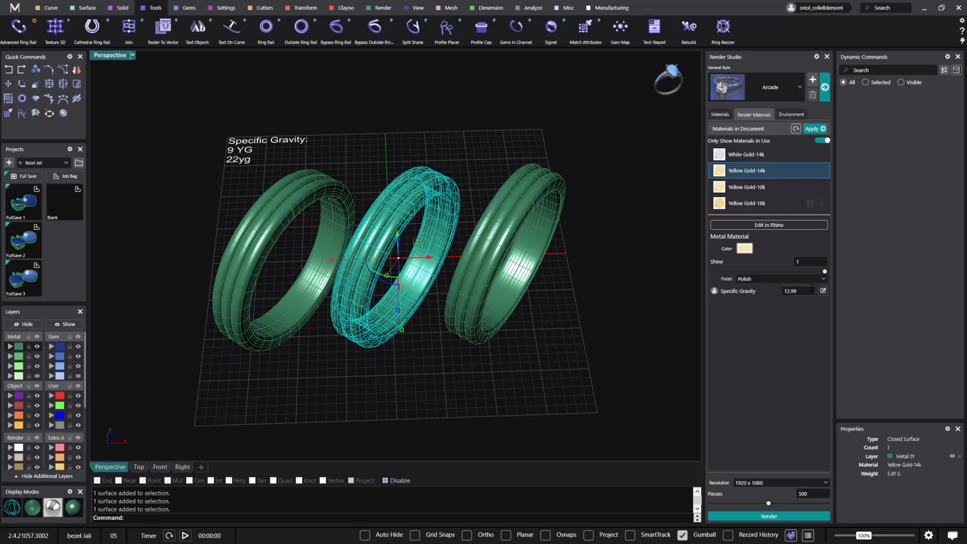
left_click_drag(805, 291, 775, 297)
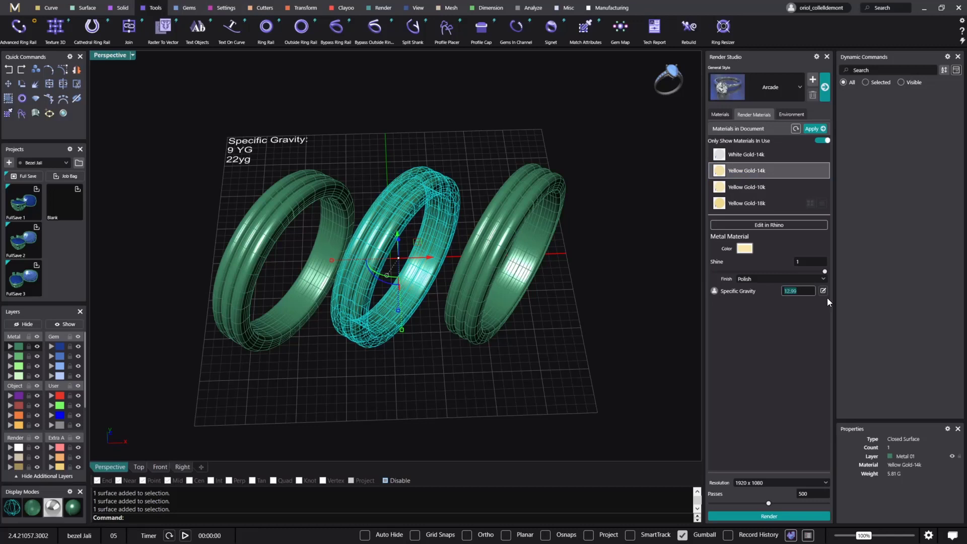
type("11.1")
key("Return")
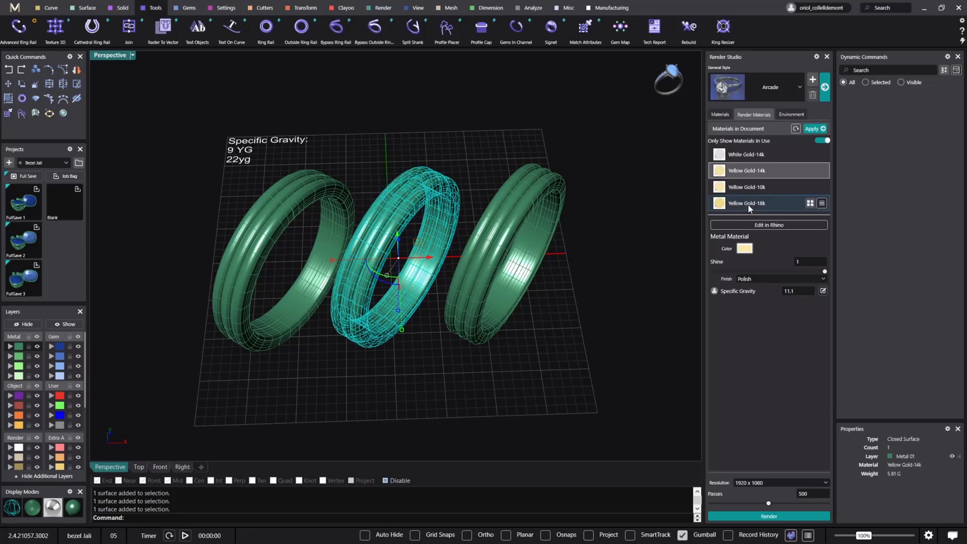
- Save the edited Yellow Gold-14k material under the name Yellow Gold-9k, overwriting the existing file
right_click(749, 171)
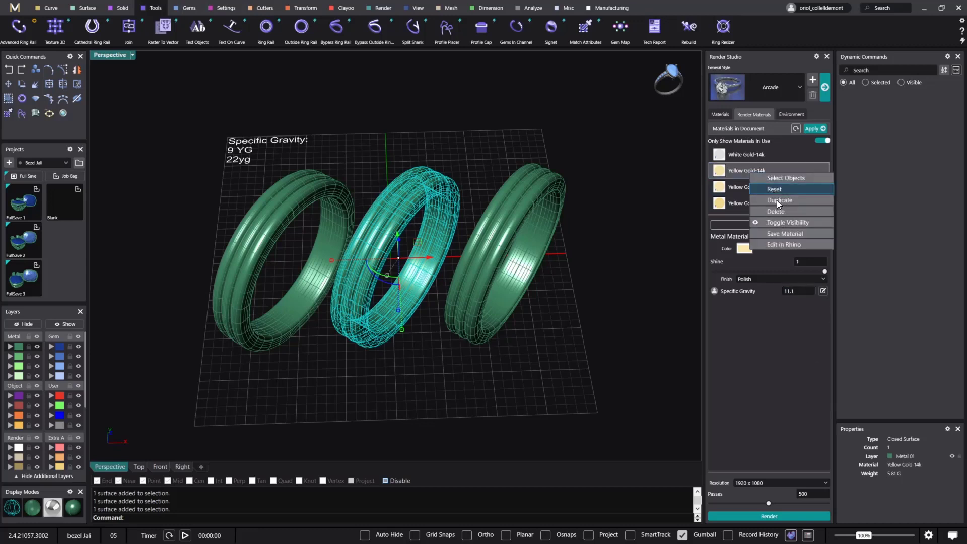
left_click(783, 234)
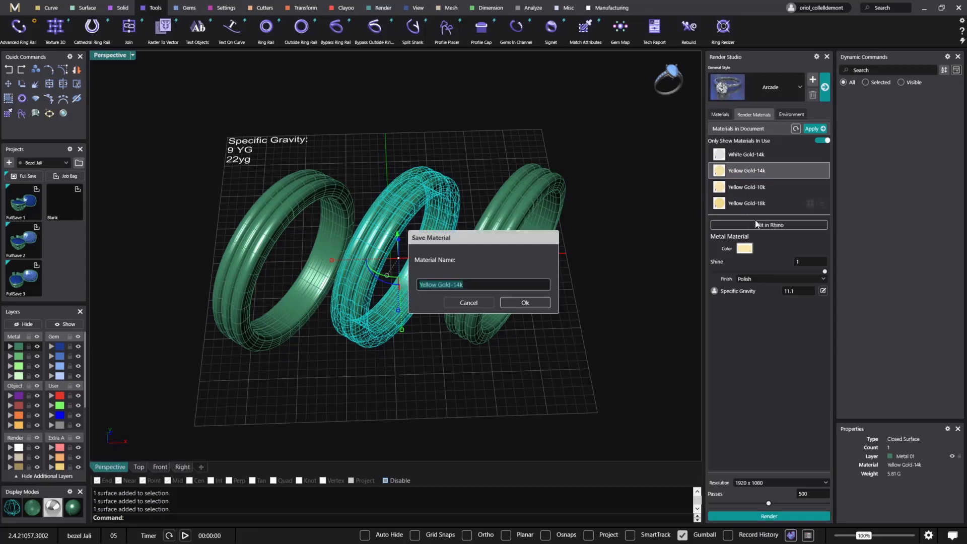
left_click(497, 286)
key("BackSpace")
key("BackSpace")
key("BackSpace")
type("9k")
left_click(529, 303)
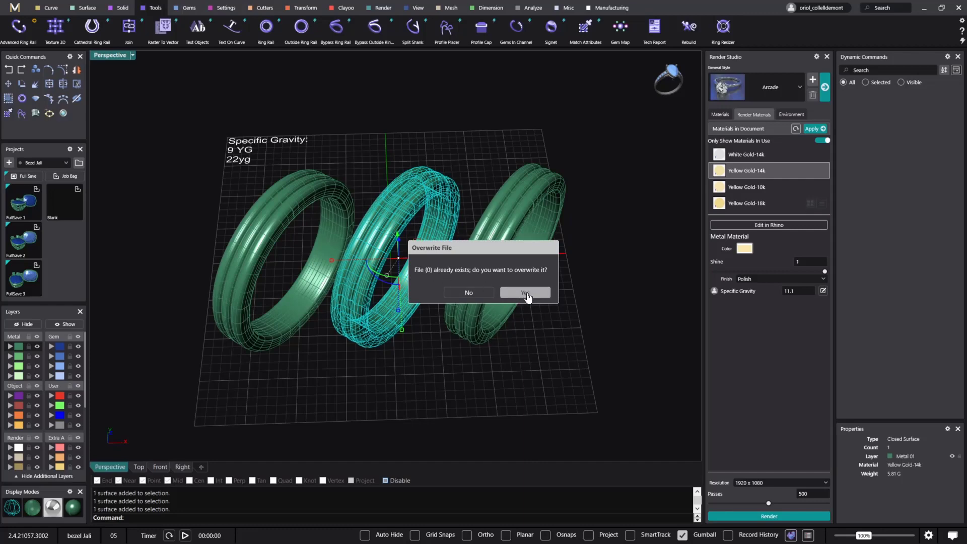
left_click(527, 294)
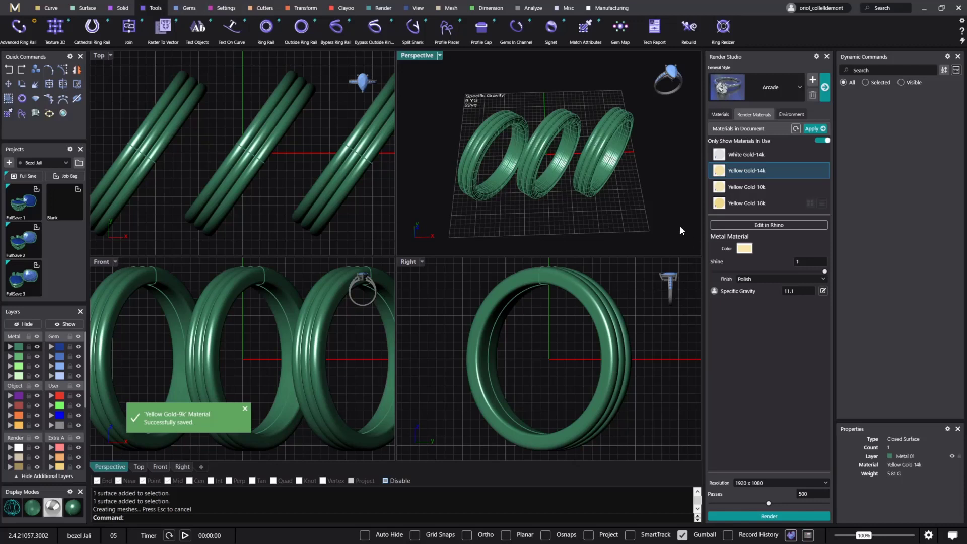
- Unlock the specific gravity of the Yellow Gold-18k render material and set it to 17.8
left_click(749, 204)
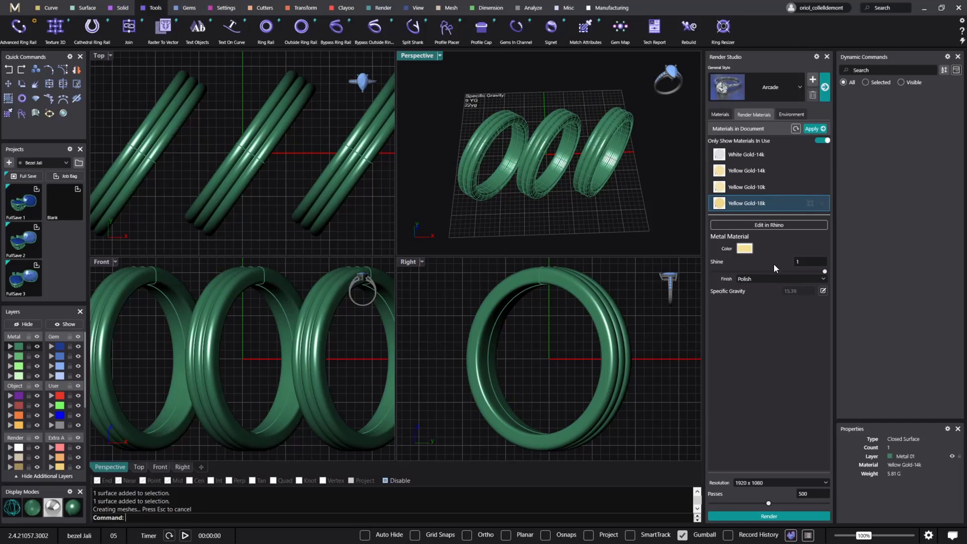
left_click(824, 291)
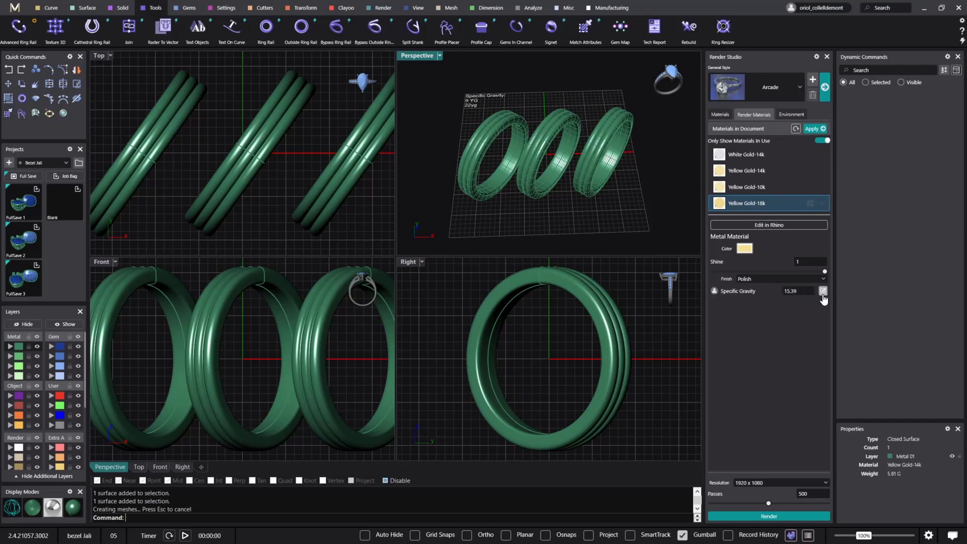
double_click(809, 292)
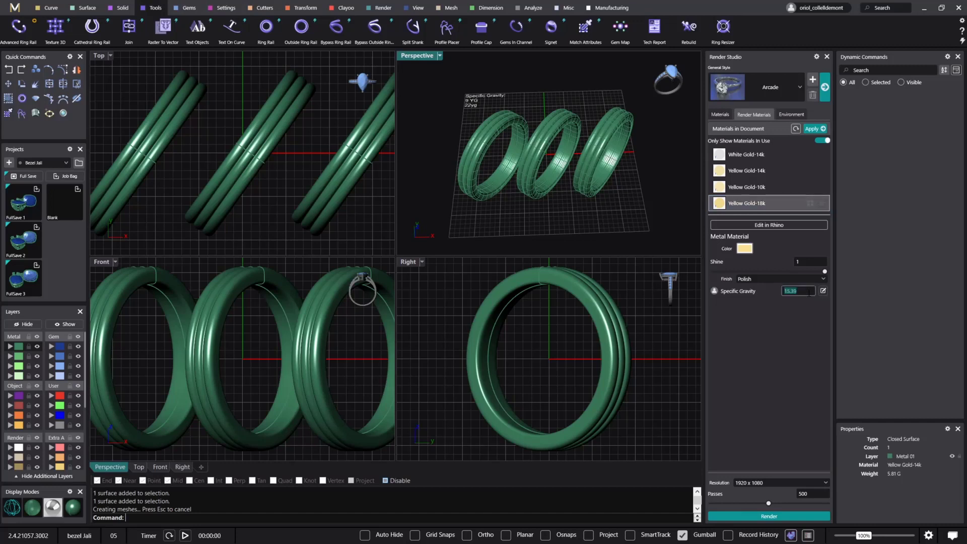
type("17")
type(".5")
left_click(799, 323)
- Save the edited Yellow Gold-18k render material as a user material named Yellow Gold-22k
right_click(734, 203)
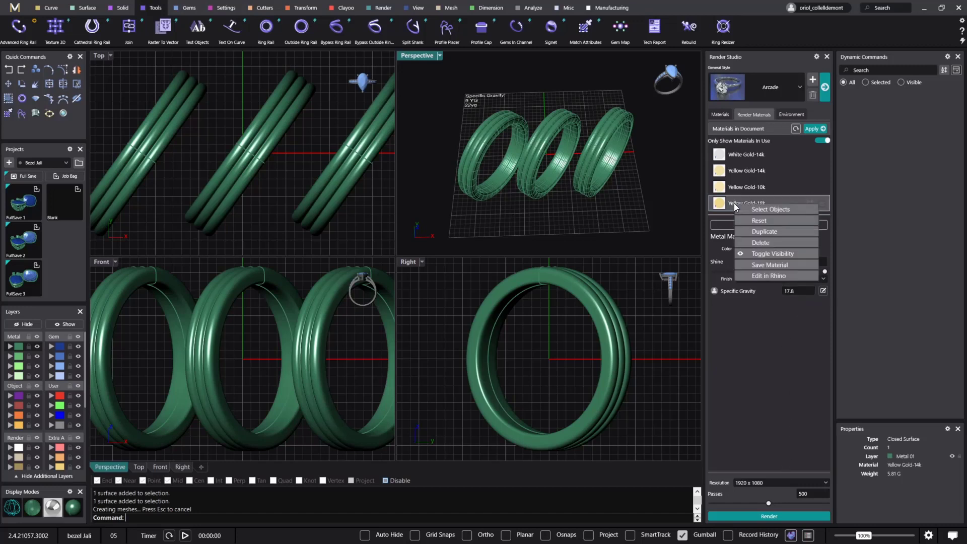
left_click(768, 264)
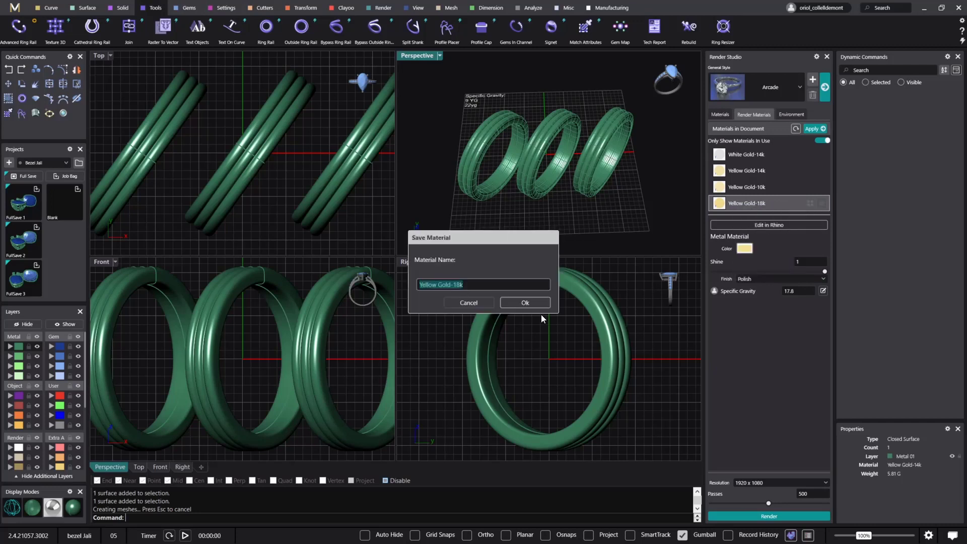
left_click(499, 284)
key("BackSpace")
key("BackSpace")
key("BackSpace")
type("22k")
key("Return")
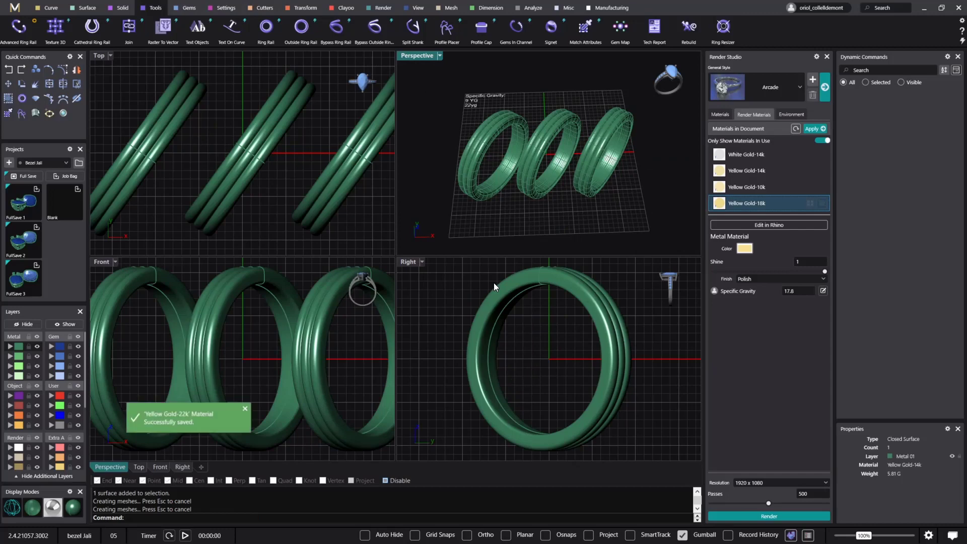
- Maximize the Perspective viewport and look through the metals in the materials library
double_click(418, 56)
right_click_drag(383, 227, 407, 227)
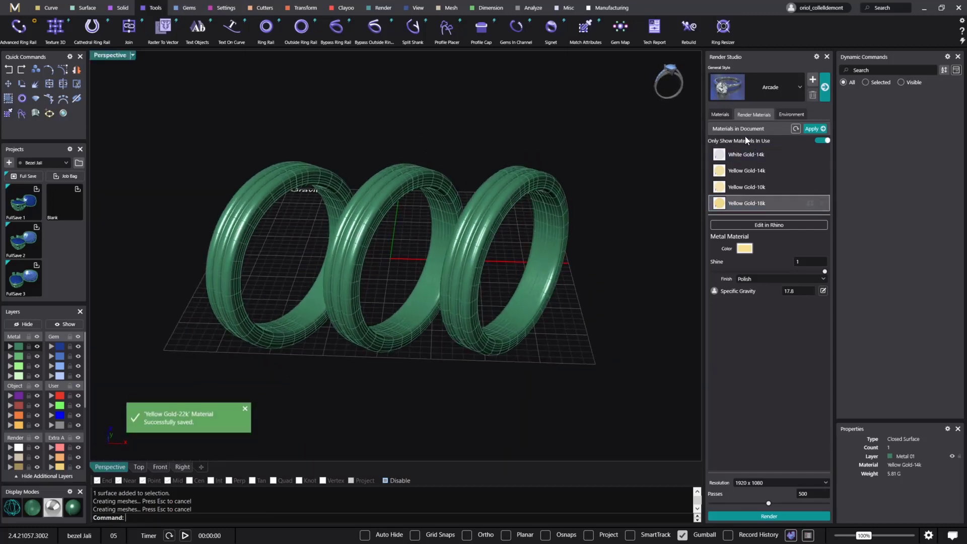
left_click(716, 114)
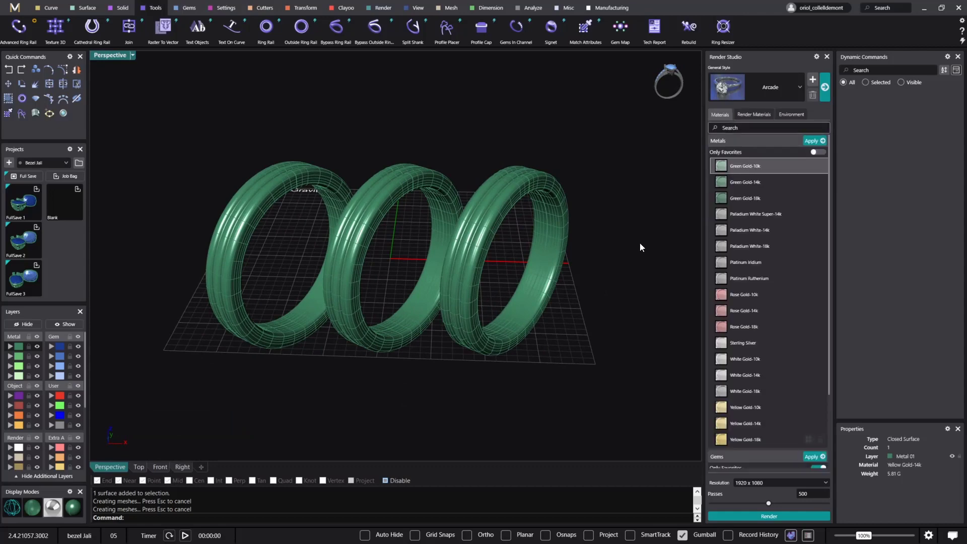
scroll(747, 351, "down", 2)
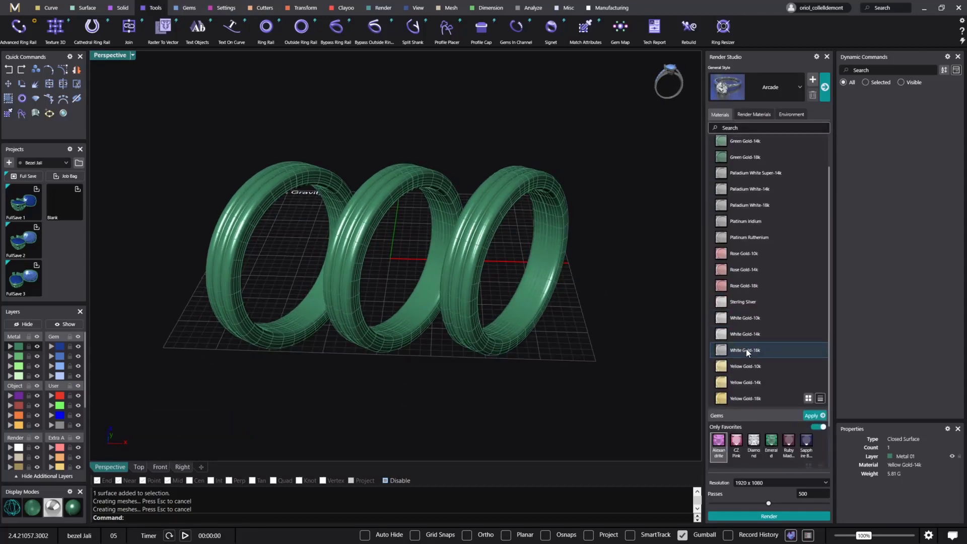
scroll(745, 349, "up", 2)
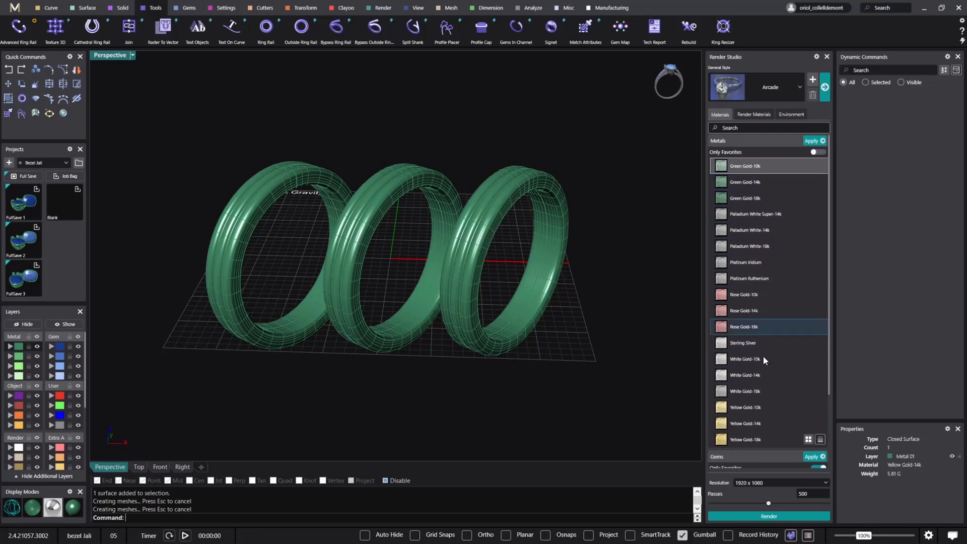
- Mark the Rose Gold-14k metal as a favorite and show only favorites in the metals list
right_click(746, 214)
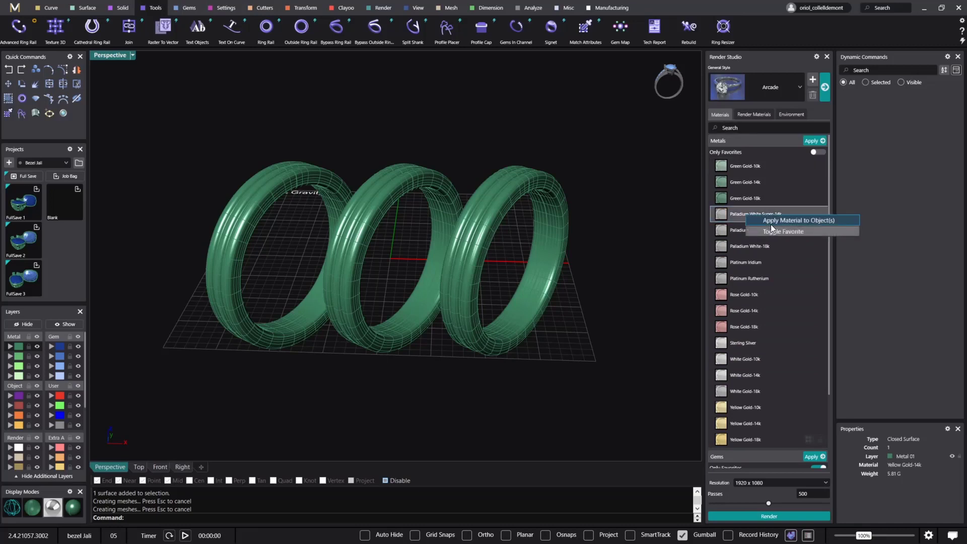
left_click(791, 277)
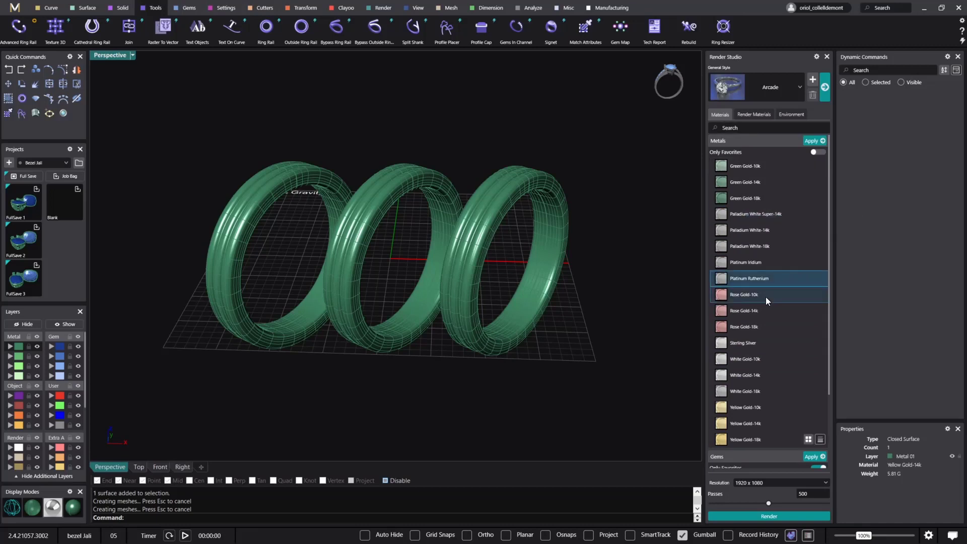
right_click(754, 310)
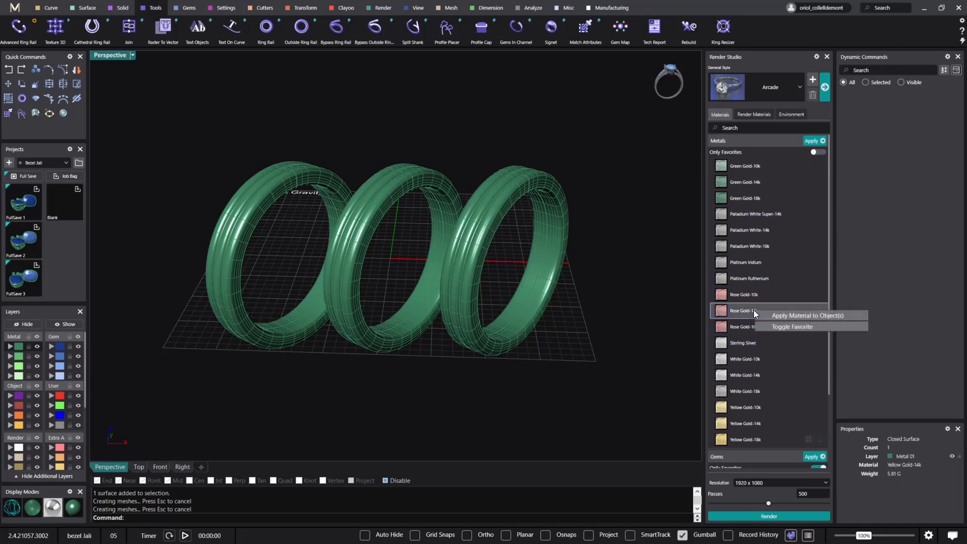
left_click(806, 326)
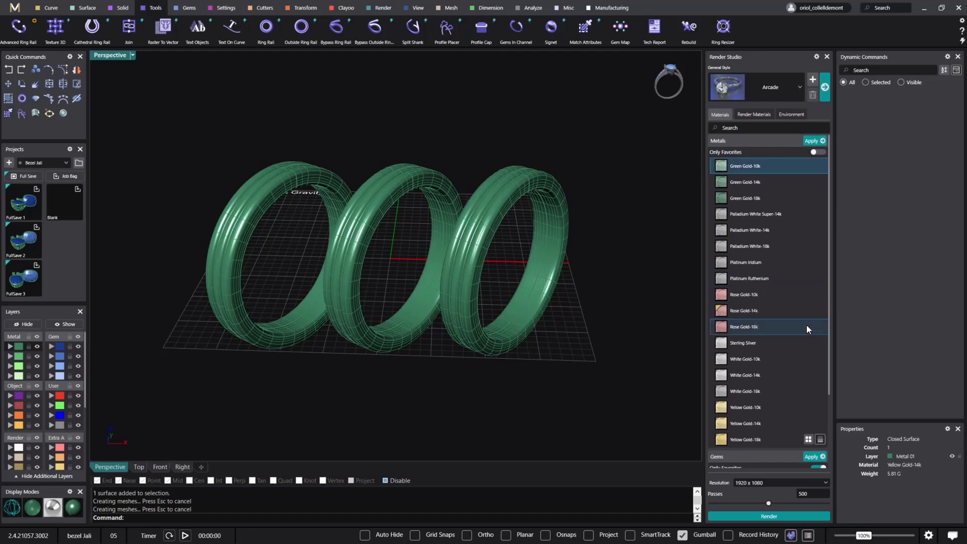
left_click(816, 152)
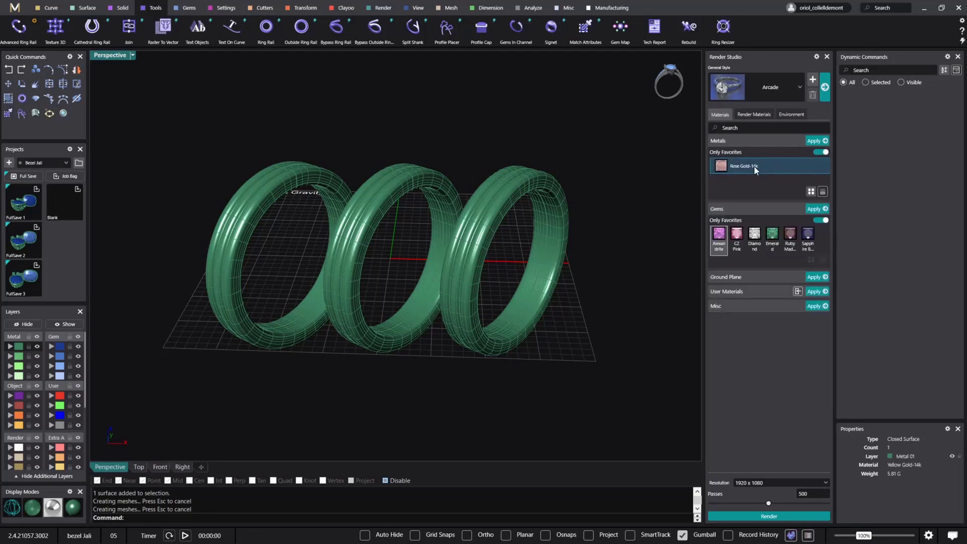
- Expand the user materials and apply Yellow Gold-22k to the middle ring band
left_click(771, 296)
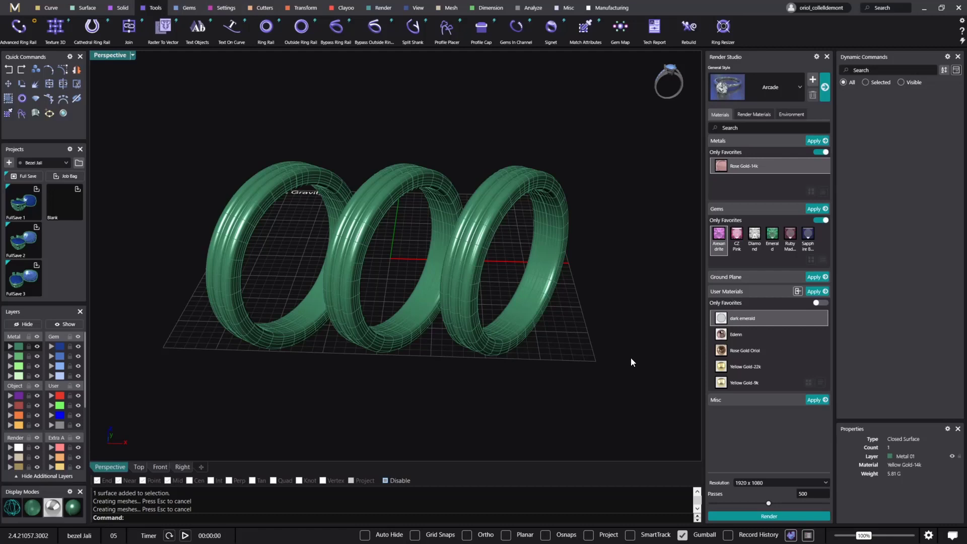
left_click(394, 334)
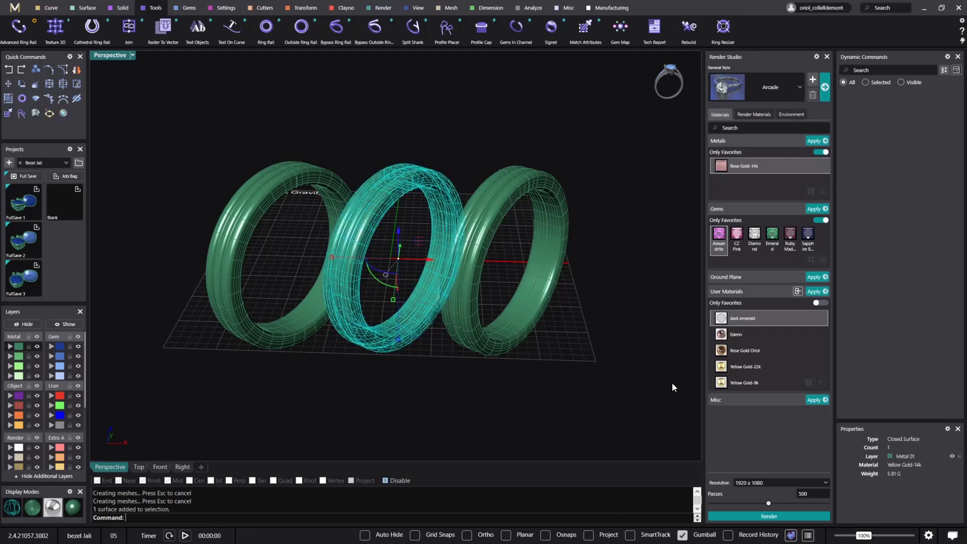
left_click(755, 369)
left_click(797, 351, "ctrl")
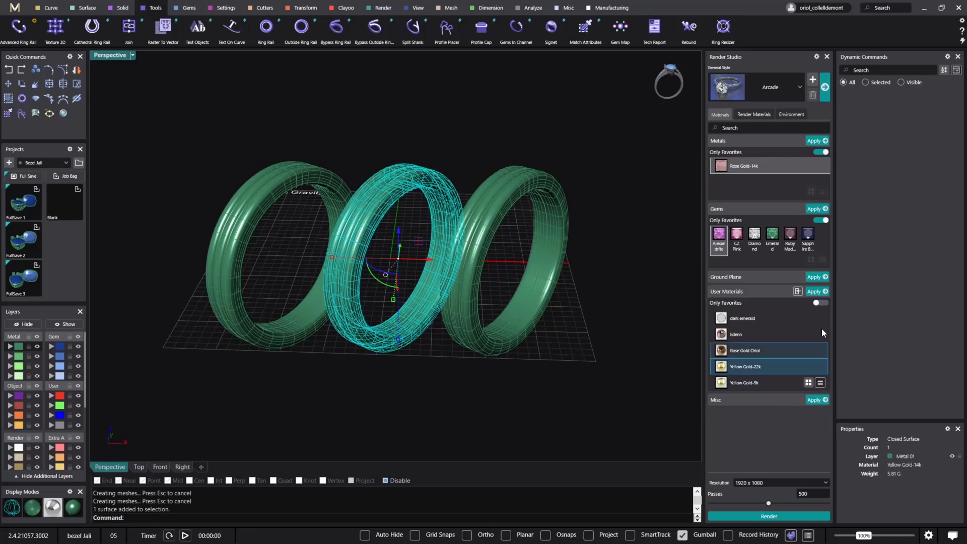
left_click(816, 292)
- Apply the Yellow Gold-9k user material to the rightmost ring band
left_click(531, 317)
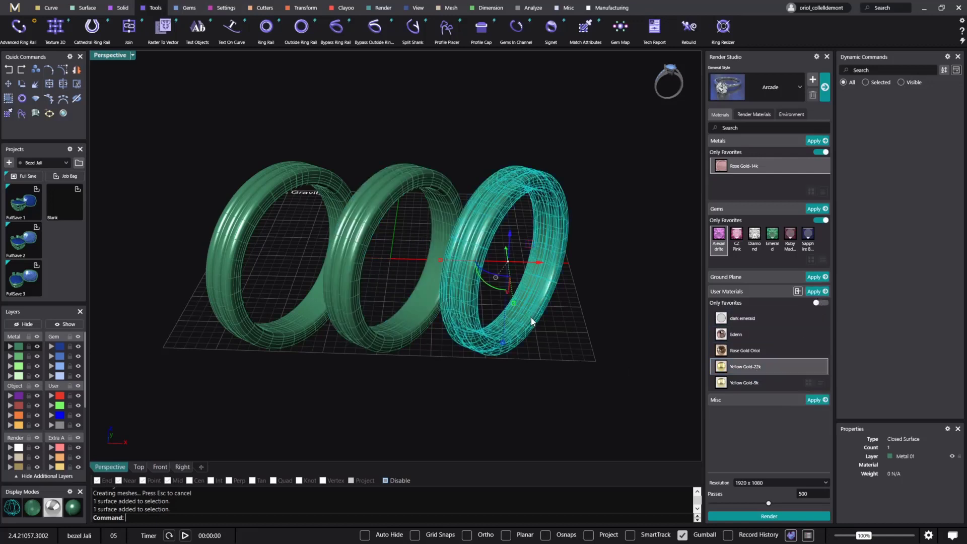
left_click(735, 386)
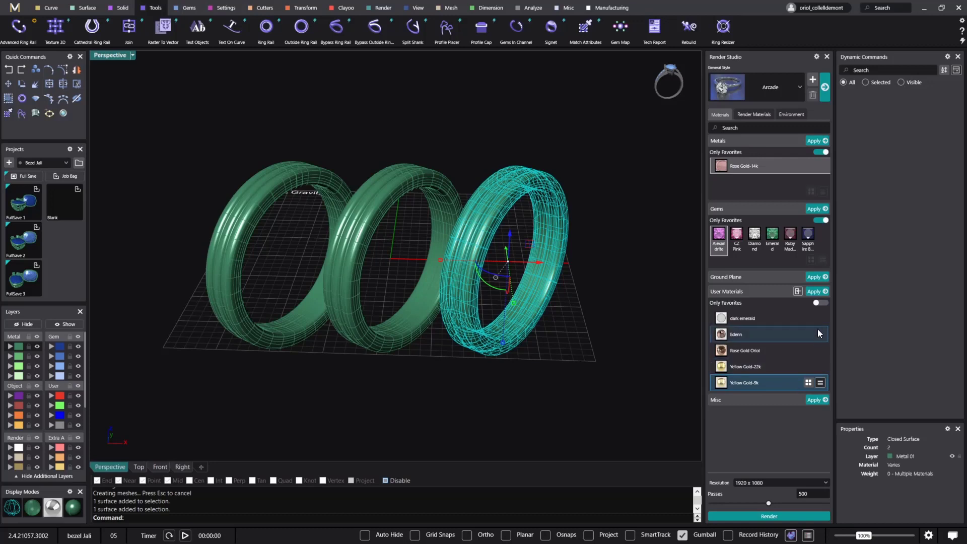
left_click(817, 292)
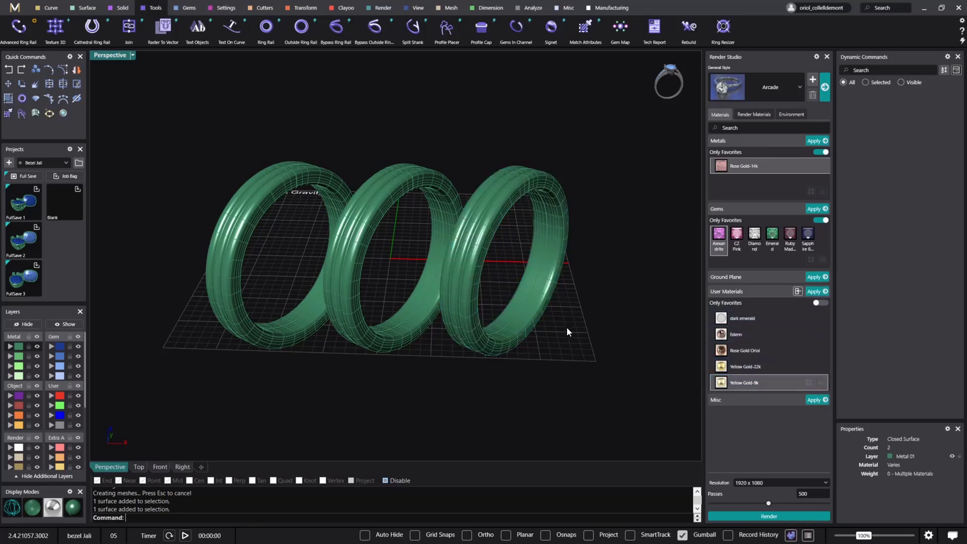
- Generate a Tech Report for the three ring bands
left_click(655, 31)
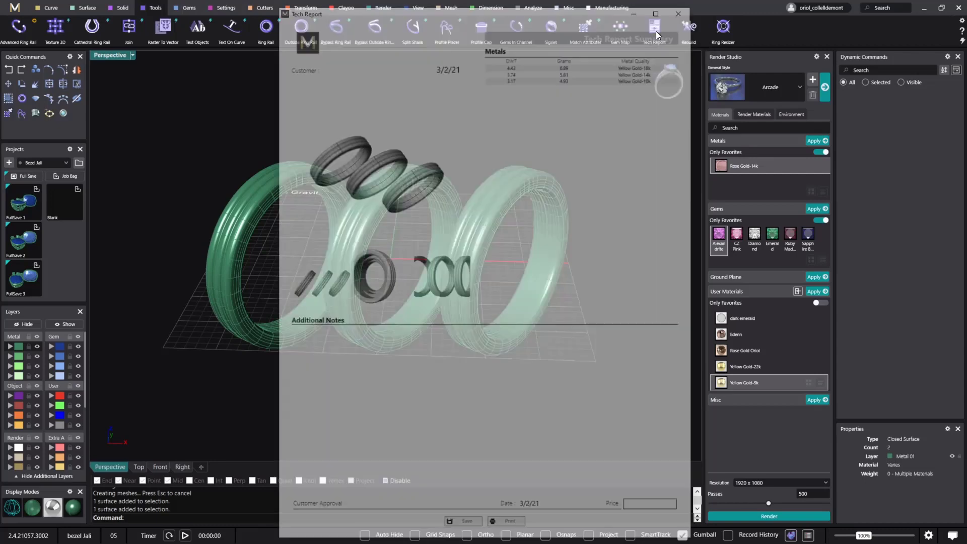